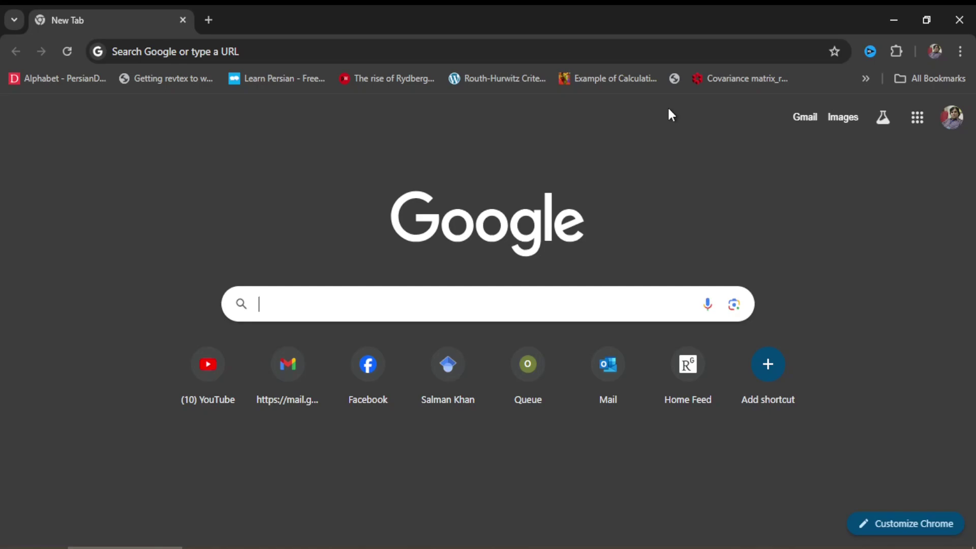
Step: Search Google for 'download windows 10 disc image' and open Microsoft's result in a new tab
{"action": "type", "text": "download"}
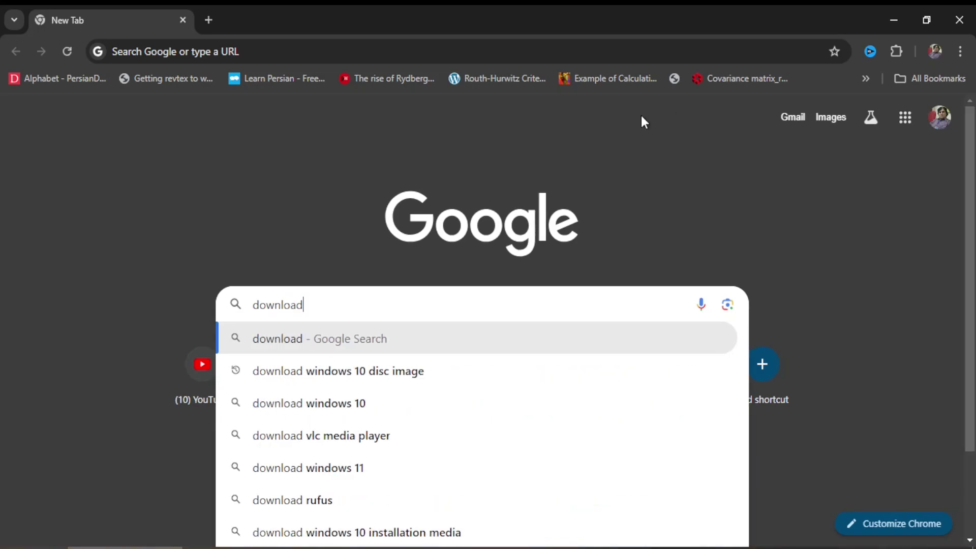
{"action": "left_click", "coordinate": [375, 373]}
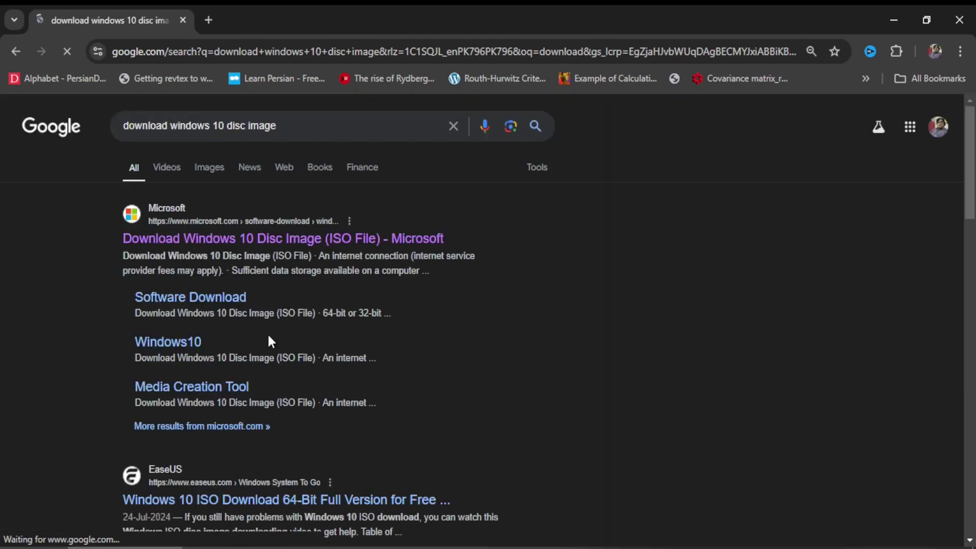
{"action": "right_click", "coordinate": [254, 240]}
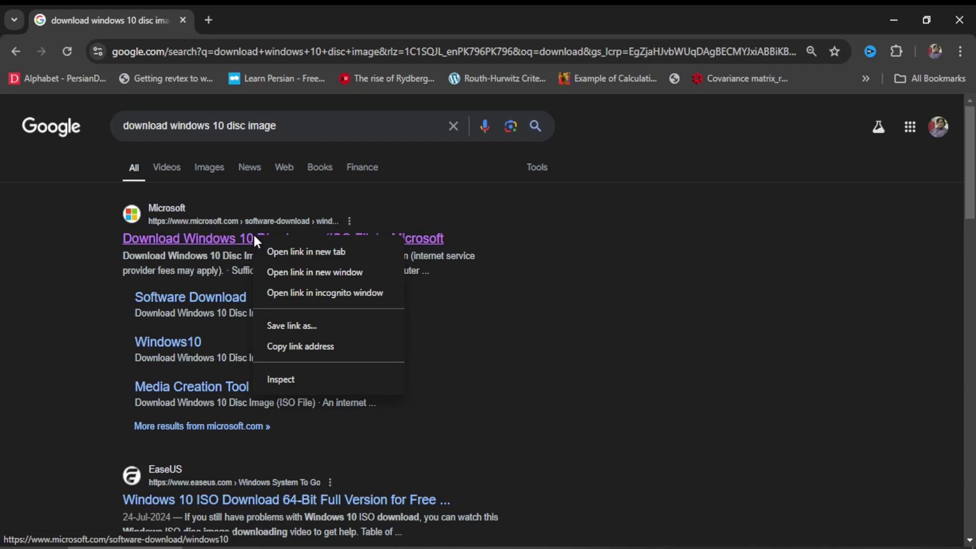
{"action": "left_click", "coordinate": [296, 251]}
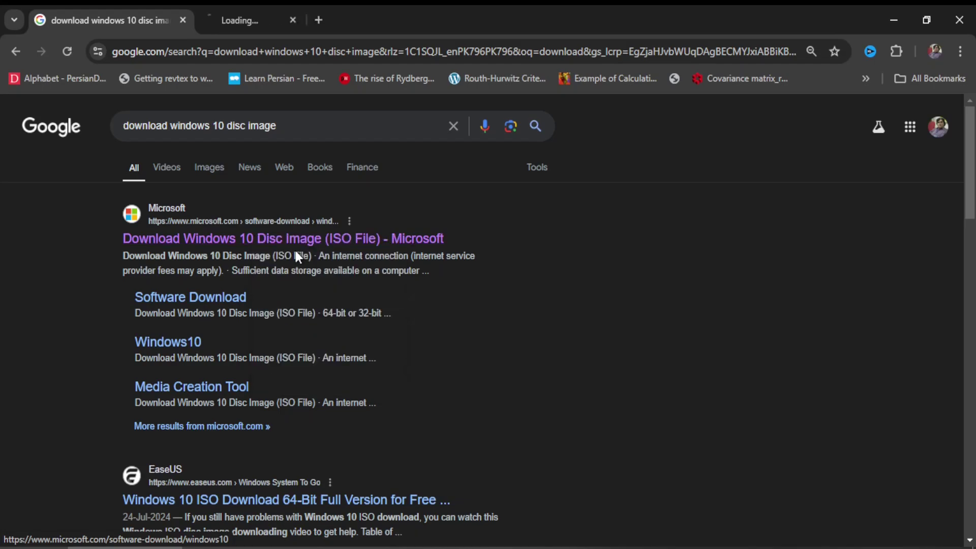
Step: Switch to the Microsoft Download Windows 10 page and scroll to 'Create Windows 10 installation media'
{"action": "left_click", "coordinate": [253, 14]}
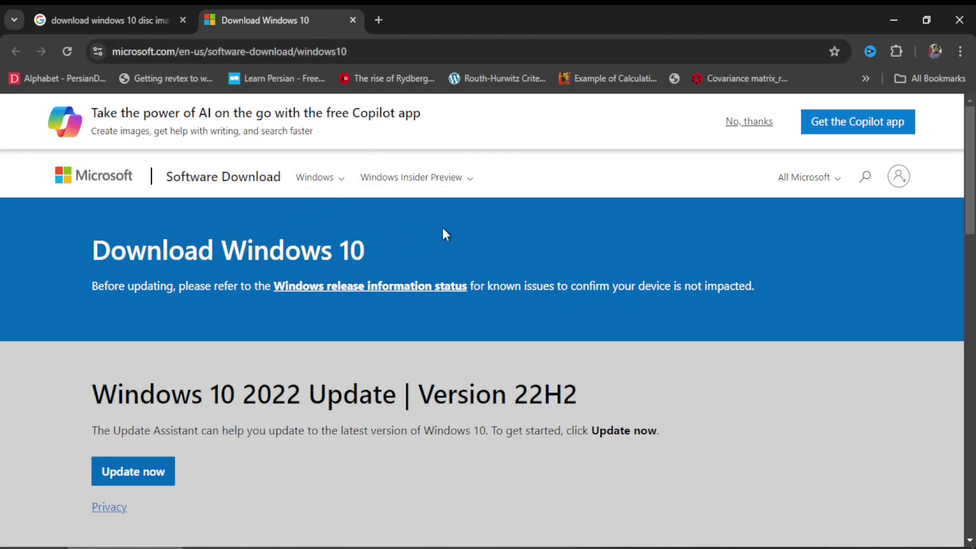
{"action": "scroll", "coordinate": [445, 234], "scroll_direction": "down", "scroll_amount": 3}
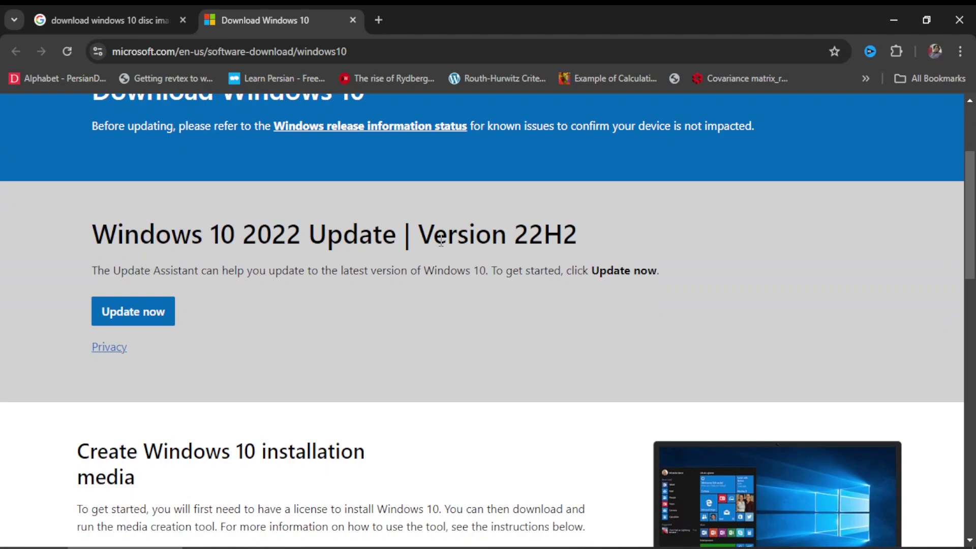
{"action": "scroll", "coordinate": [449, 238], "scroll_direction": "down", "scroll_amount": 4}
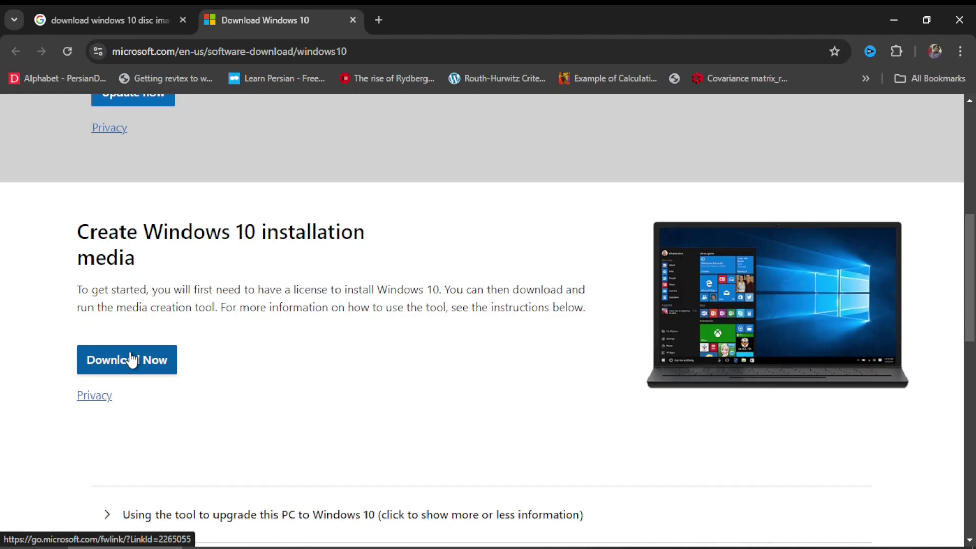
Step: Download MediaCreationTool_22H2.exe with Download Now and save it to the windows updates folder
{"action": "left_click", "coordinate": [146, 289]}
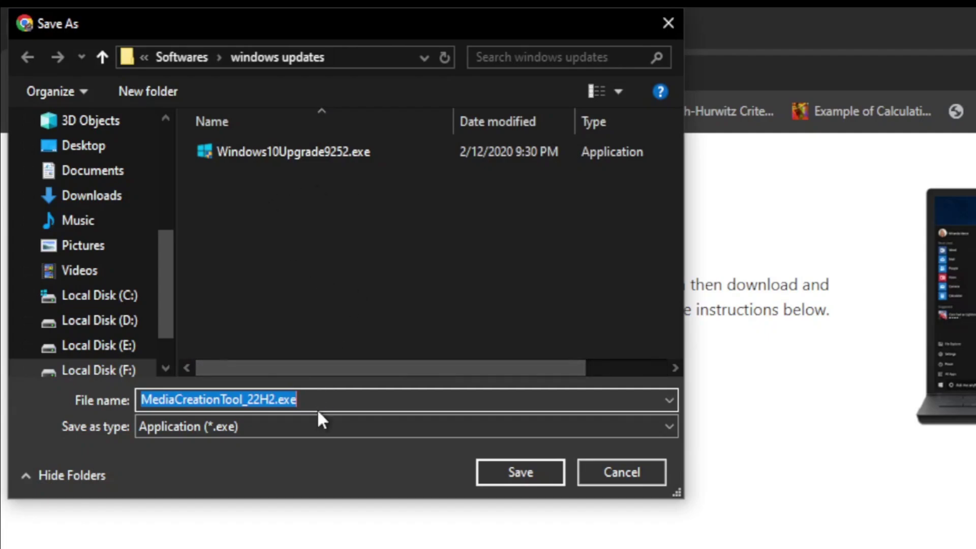
{"action": "left_click", "coordinate": [374, 399]}
{"action": "left_click_drag", "start_coordinate": [375, 399], "coordinate": [140, 401]}
{"action": "left_click", "coordinate": [523, 468]}
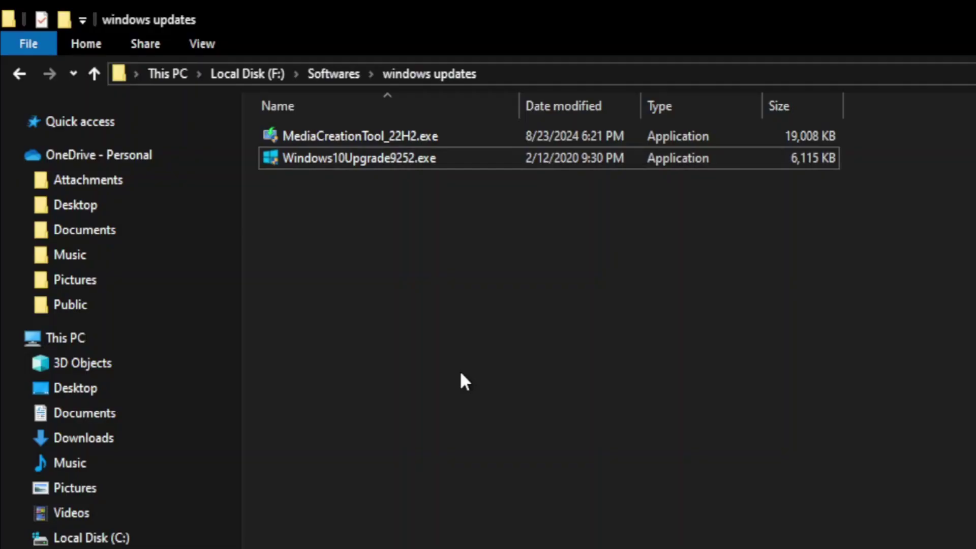
Step: Run MediaCreationTool_22H2.exe from the windows updates folder, allowing it past the SmartScreen warning
{"action": "double_click", "coordinate": [411, 134]}
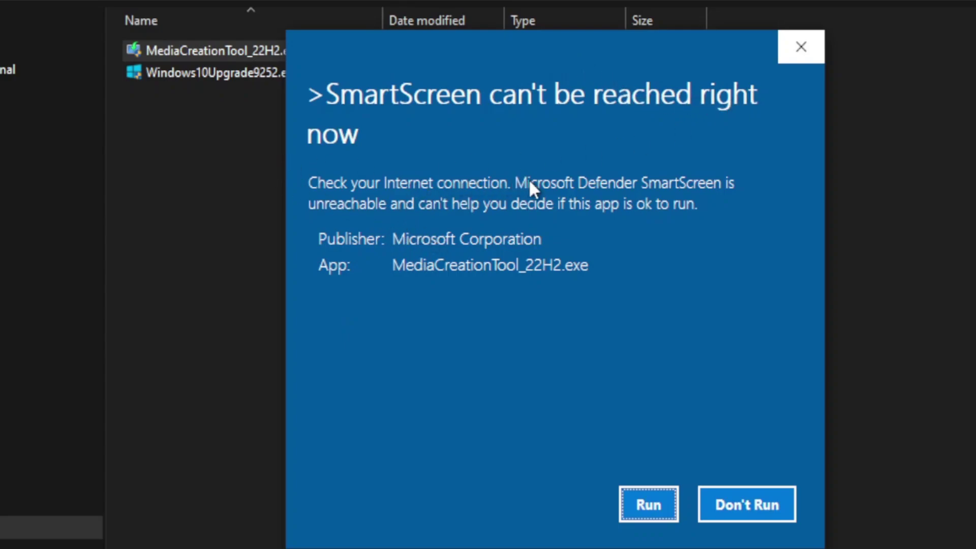
{"action": "left_click", "coordinate": [645, 503]}
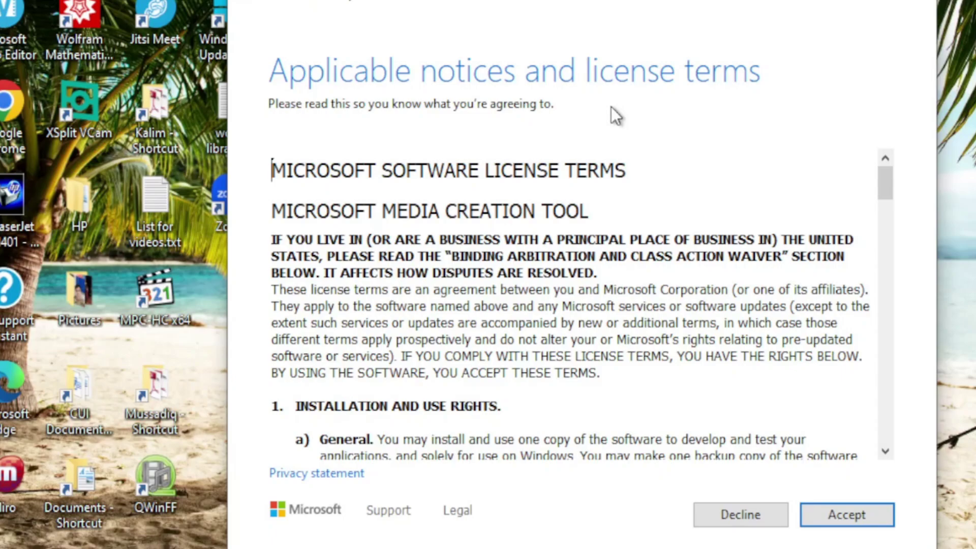
Step: Scroll through the Windows 10 license terms and accept them
{"action": "scroll", "coordinate": [570, 350], "scroll_direction": "down", "scroll_amount": 3}
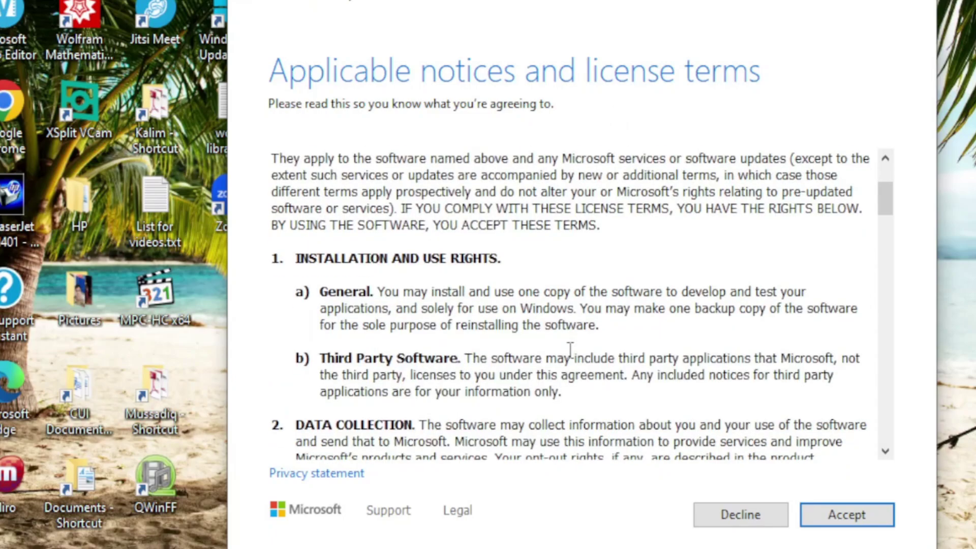
{"action": "scroll", "coordinate": [570, 350], "scroll_direction": "down", "scroll_amount": 9}
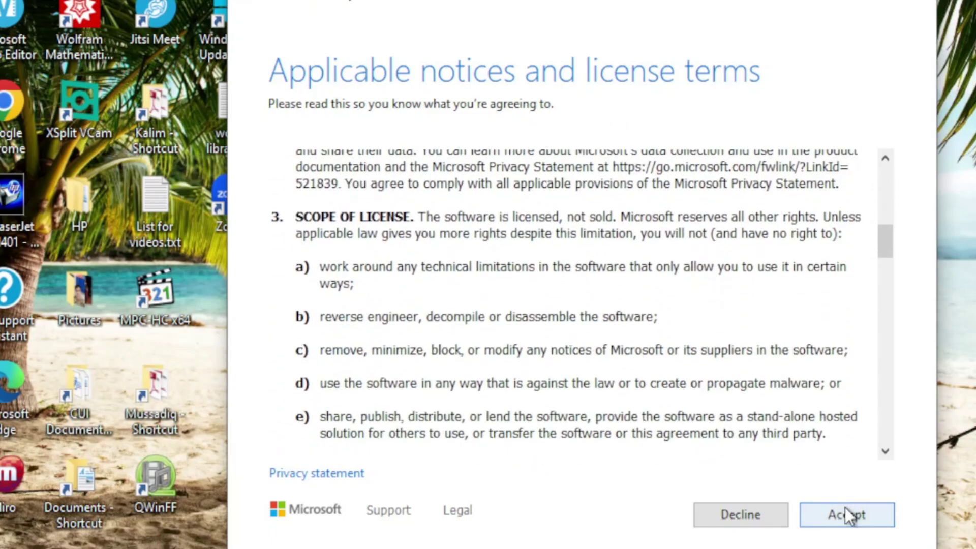
{"action": "left_click", "coordinate": [846, 512]}
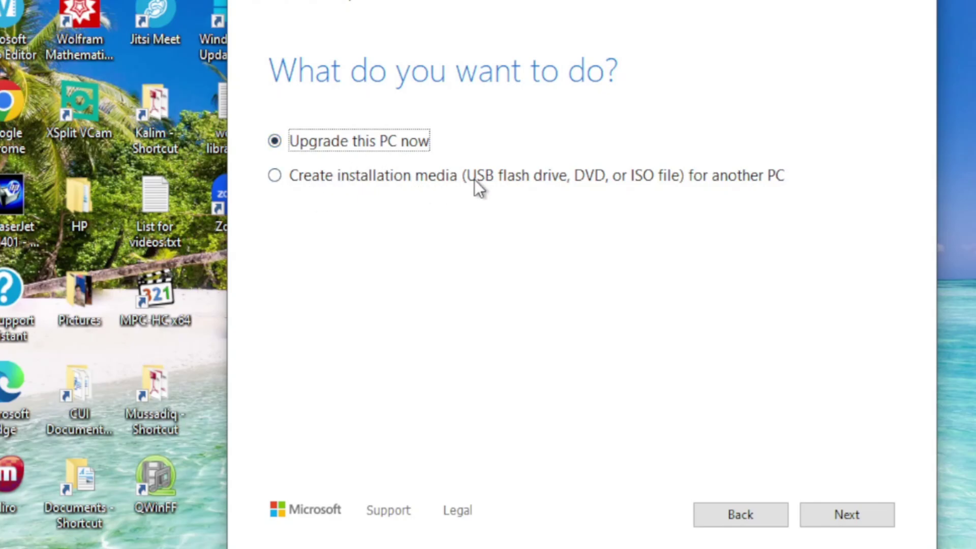
Step: Choose 'Create installation media (USB flash drive, DVD, or ISO file) for another PC' and continue
{"action": "left_click", "coordinate": [278, 178]}
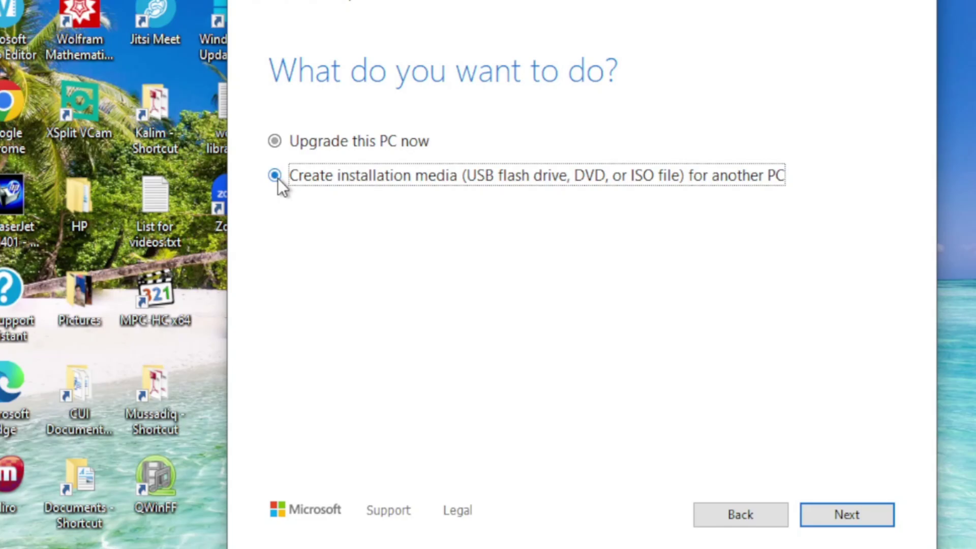
{"action": "left_click", "coordinate": [849, 517]}
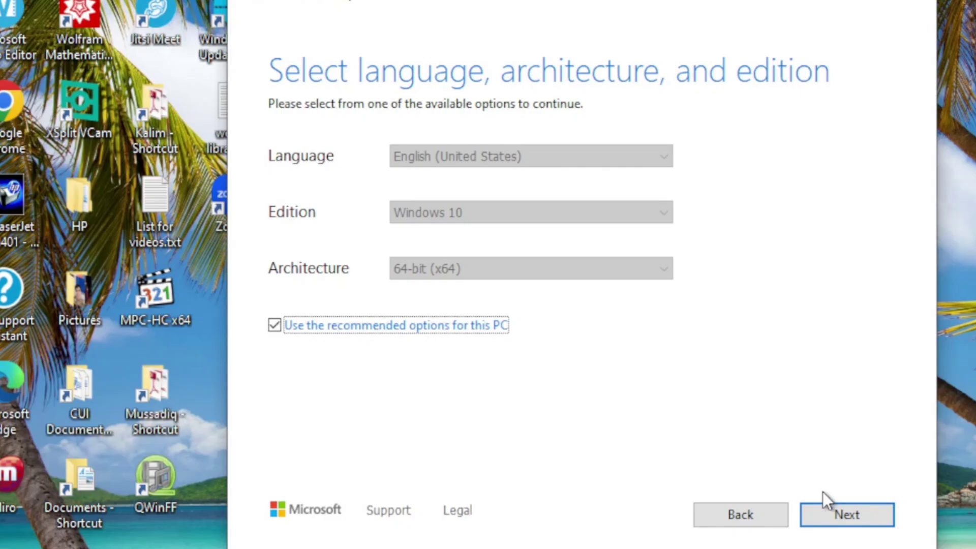
Step: Keep the recommended English (United States), Windows 10, 64-bit (x64) options and continue
{"action": "left_click", "coordinate": [844, 514]}
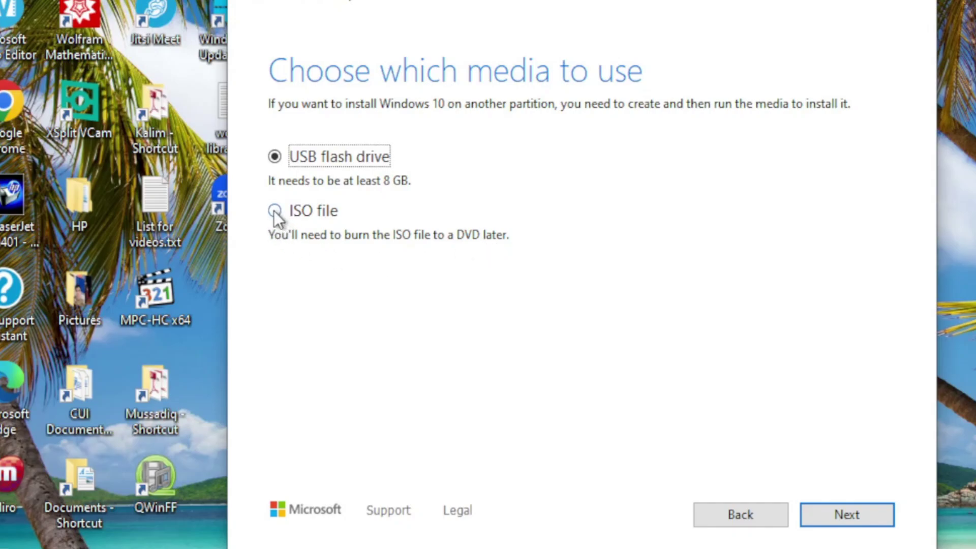
Step: Select ISO file as the media and proceed to choose where to save it
{"action": "left_click", "coordinate": [274, 211]}
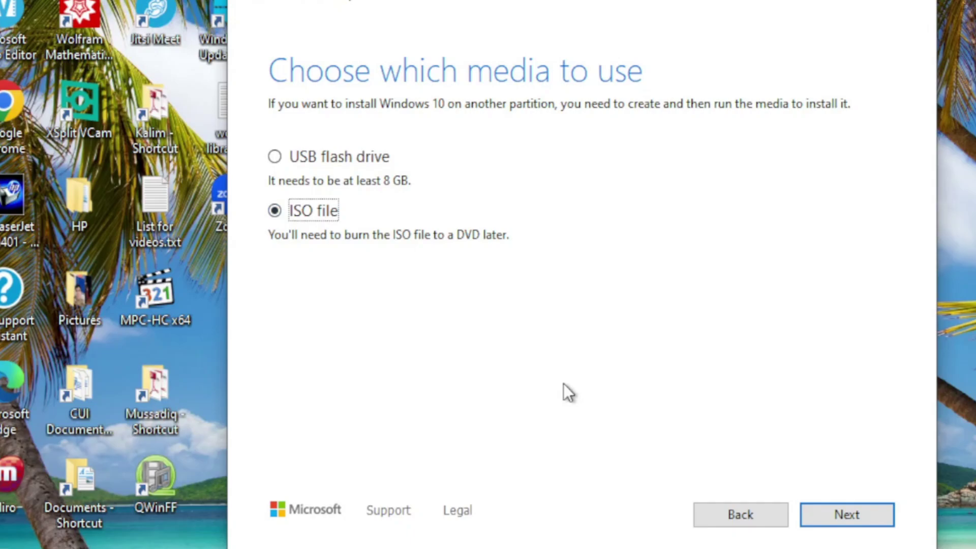
{"action": "left_click", "coordinate": [847, 517]}
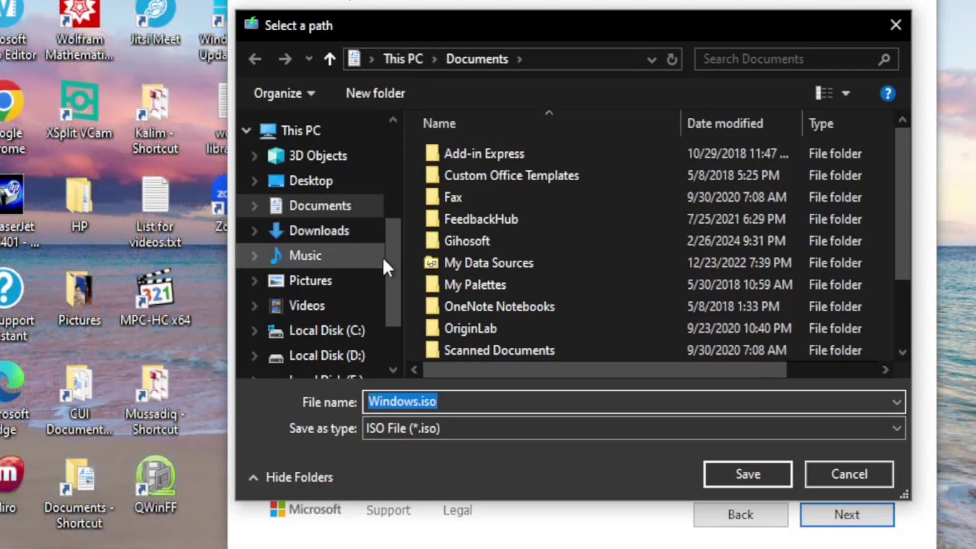
Step: Browse to F:\Softwares\windows updates and save Windows.iso there to start building it
{"action": "left_click_drag", "start_coordinate": [390, 265], "coordinate": [391, 324]}
{"action": "left_click", "coordinate": [336, 325]}
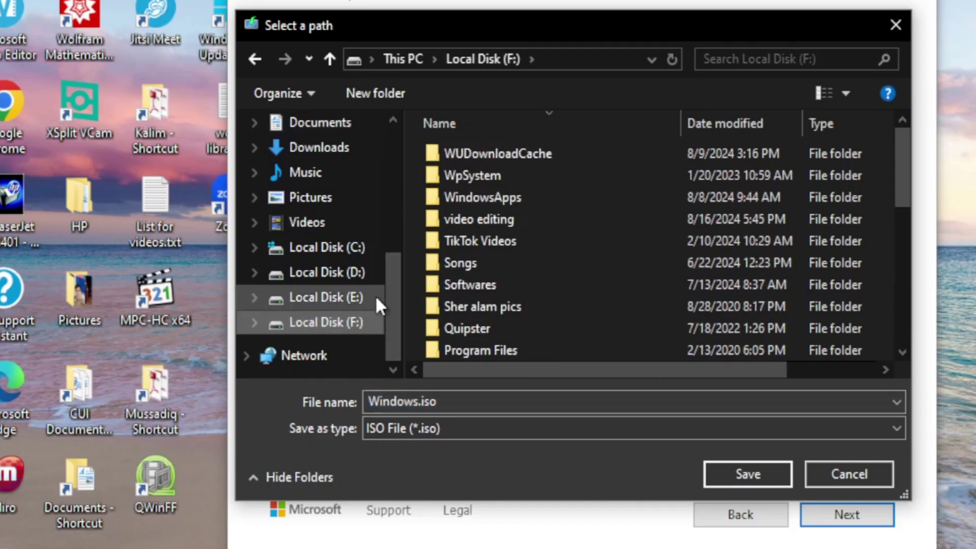
{"action": "double_click", "coordinate": [484, 281]}
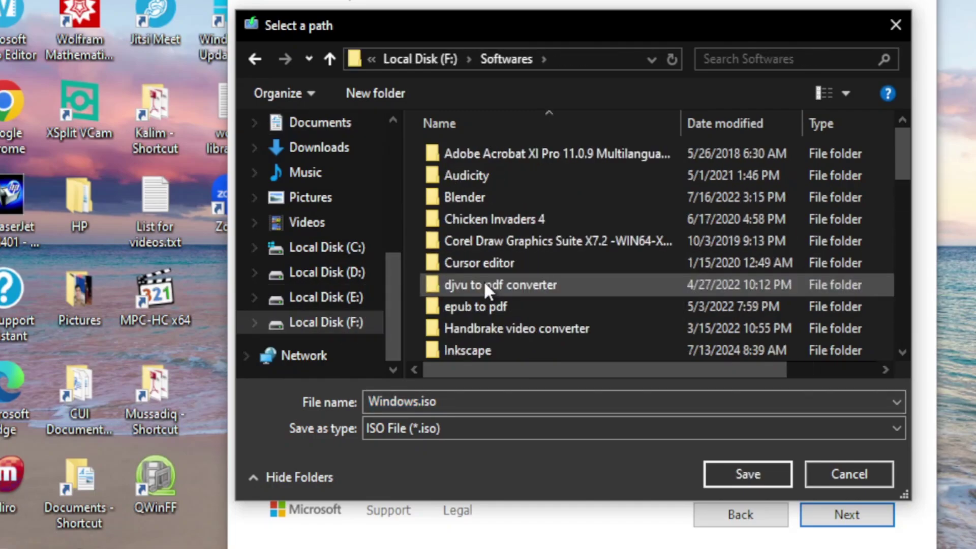
{"action": "left_click", "coordinate": [510, 242]}
{"action": "scroll", "coordinate": [511, 241], "scroll_direction": "down", "scroll_amount": 10}
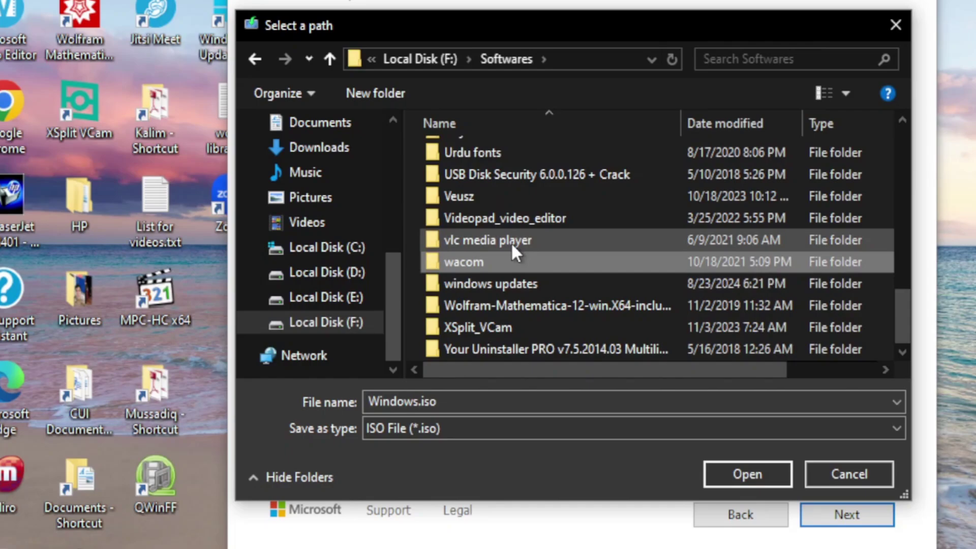
{"action": "double_click", "coordinate": [499, 283]}
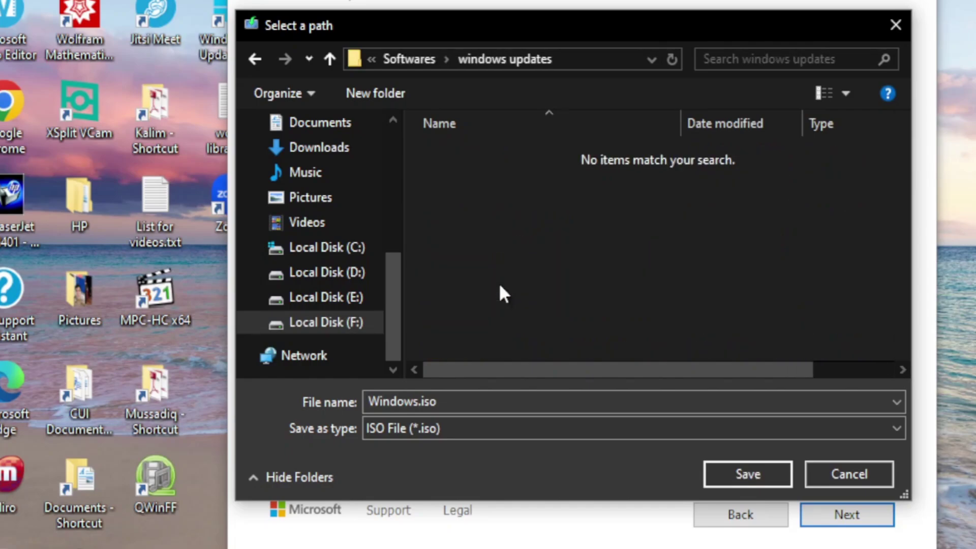
{"action": "left_click", "coordinate": [751, 468]}
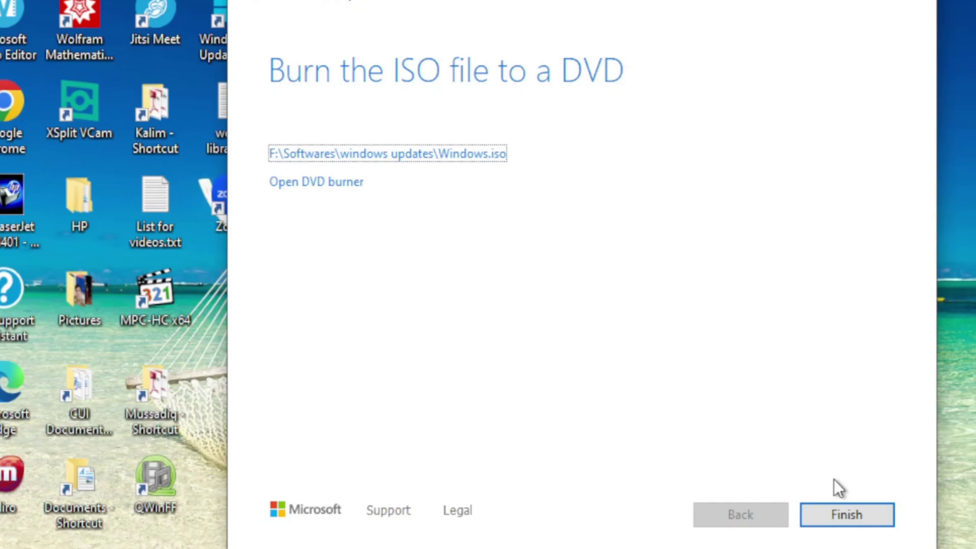
Step: Finish the wizard so setup cleans up and closes with the ISO complete
{"action": "left_click", "coordinate": [848, 524]}
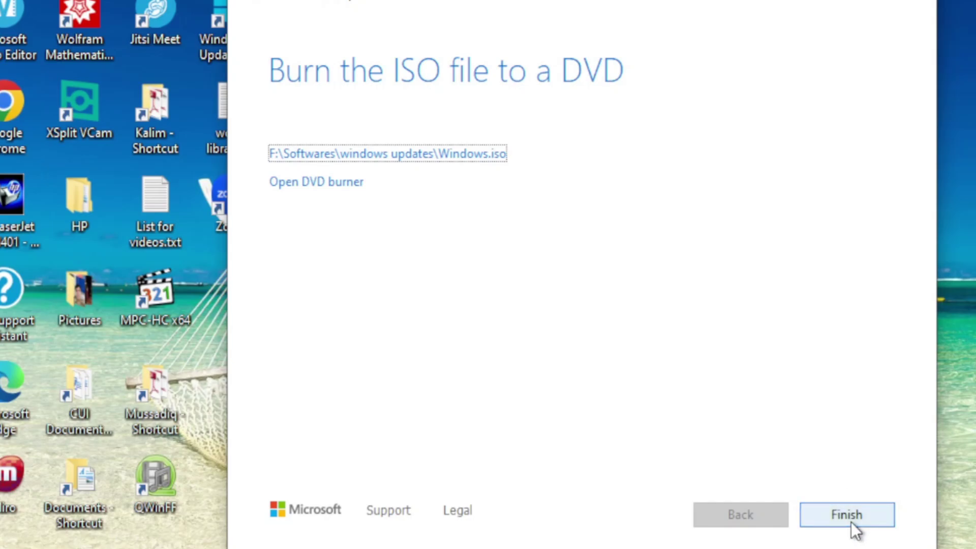
{"action": "left_click", "coordinate": [850, 517]}
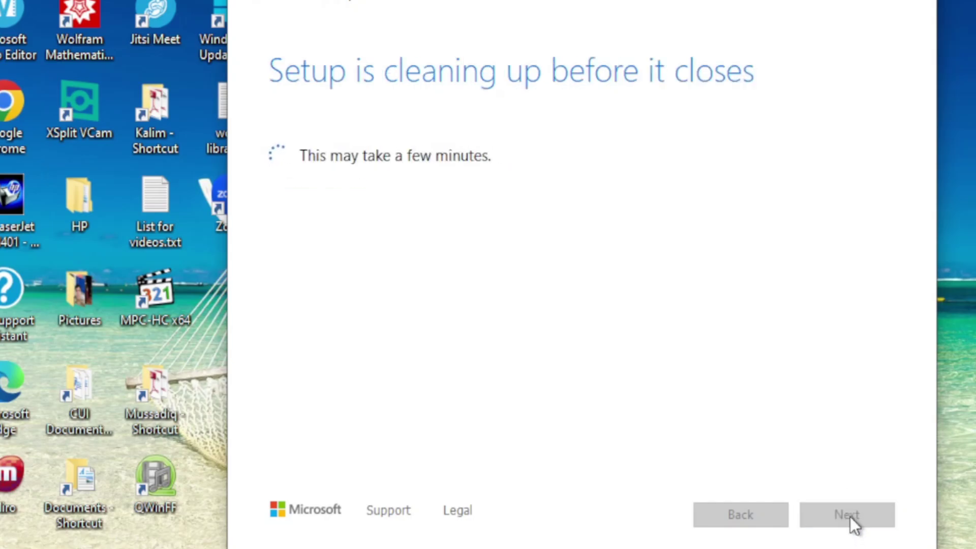